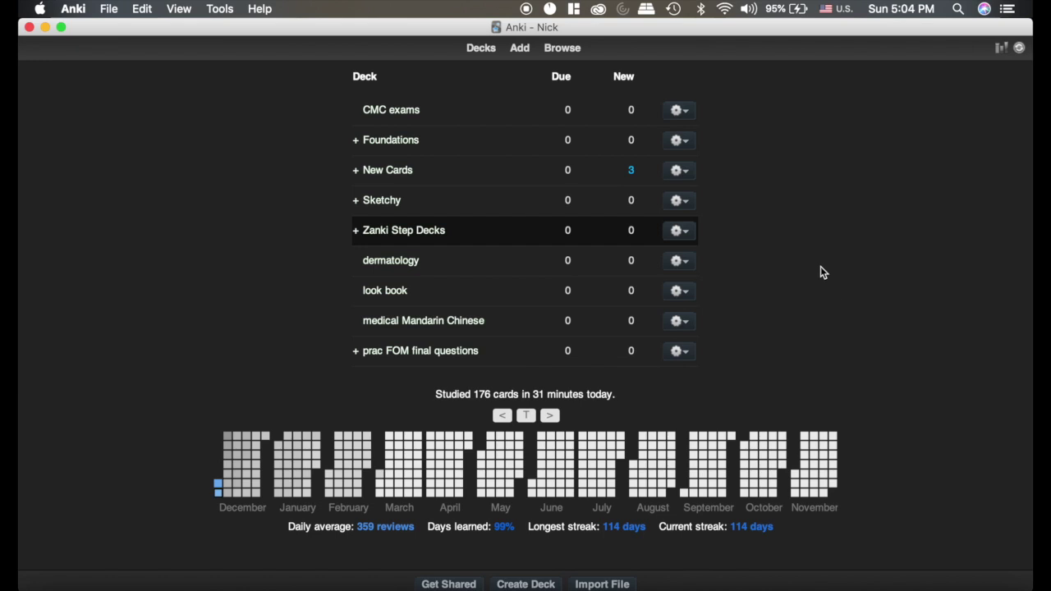
Open the Browser and search deck:Foundation to list the Foundations cards
left_click(570, 51)
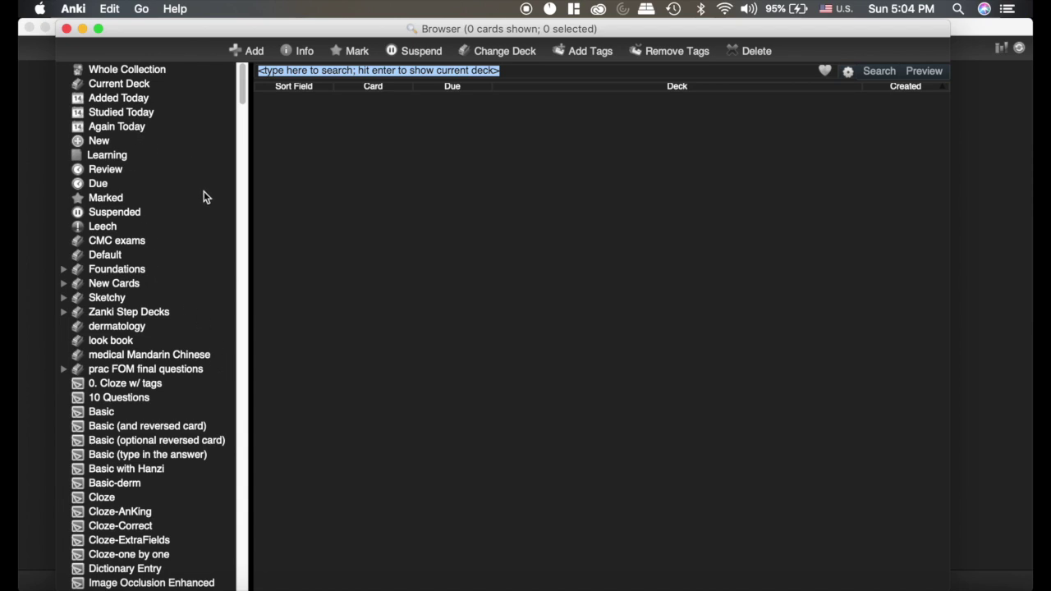
type("de")
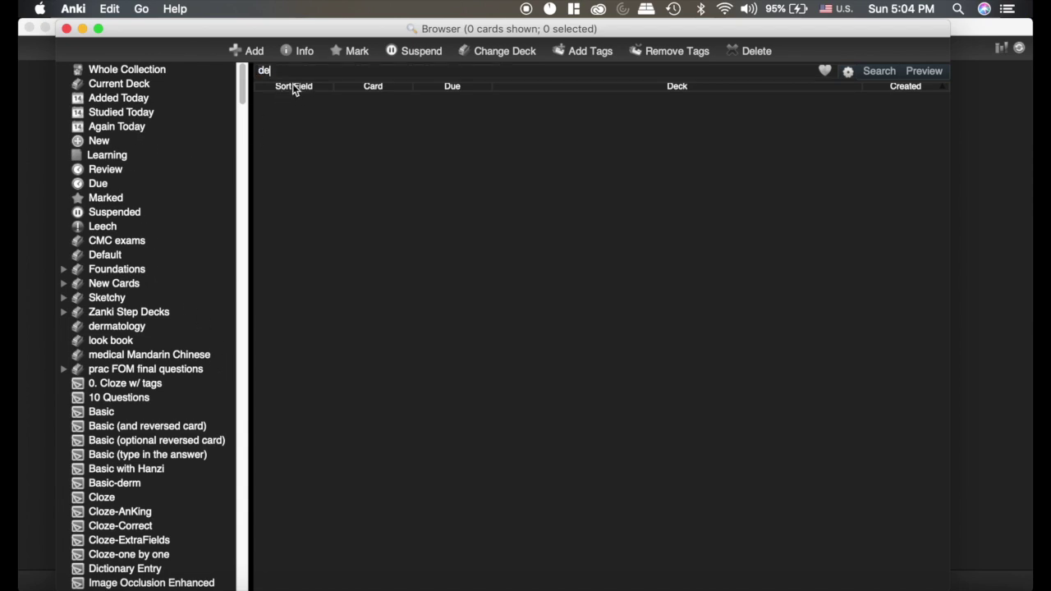
type("ck:Foundations")
key("Return")
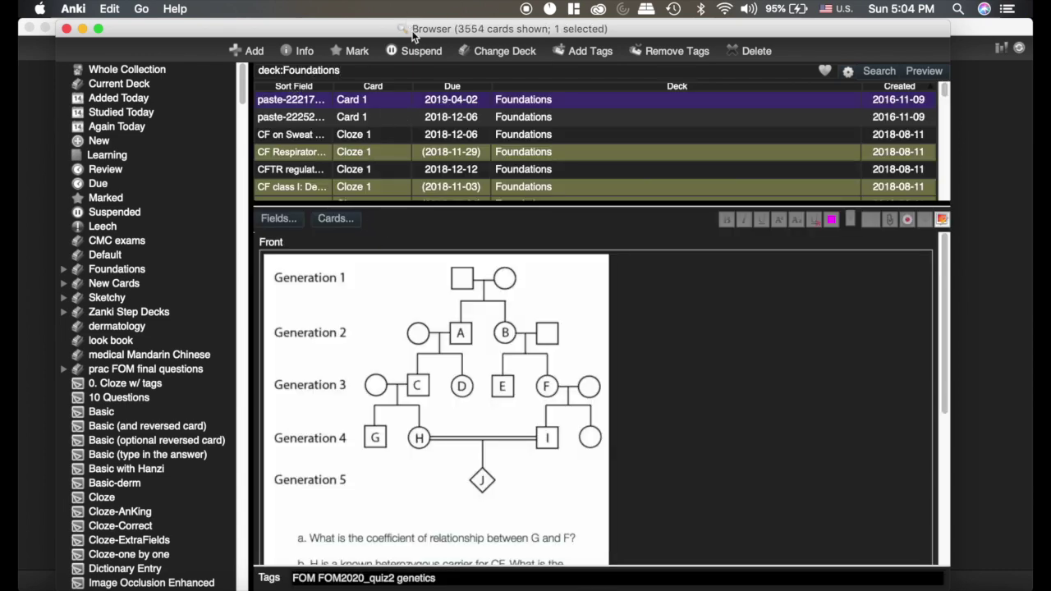
left_click(138, 271)
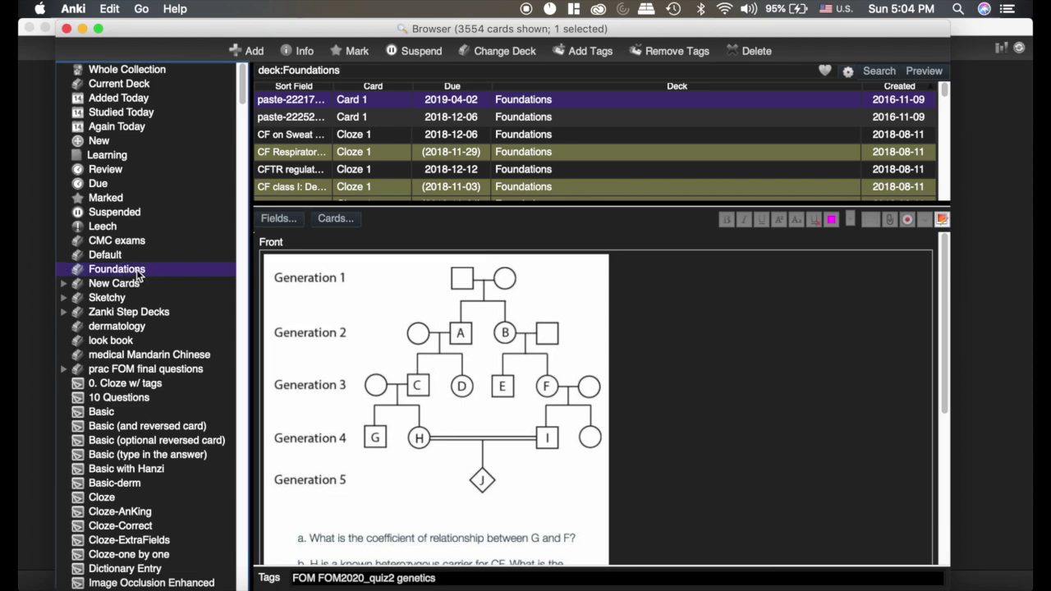
Show the Zanki Step Decks cards and append is:buried, leaving 8 buried cards
left_click(129, 316)
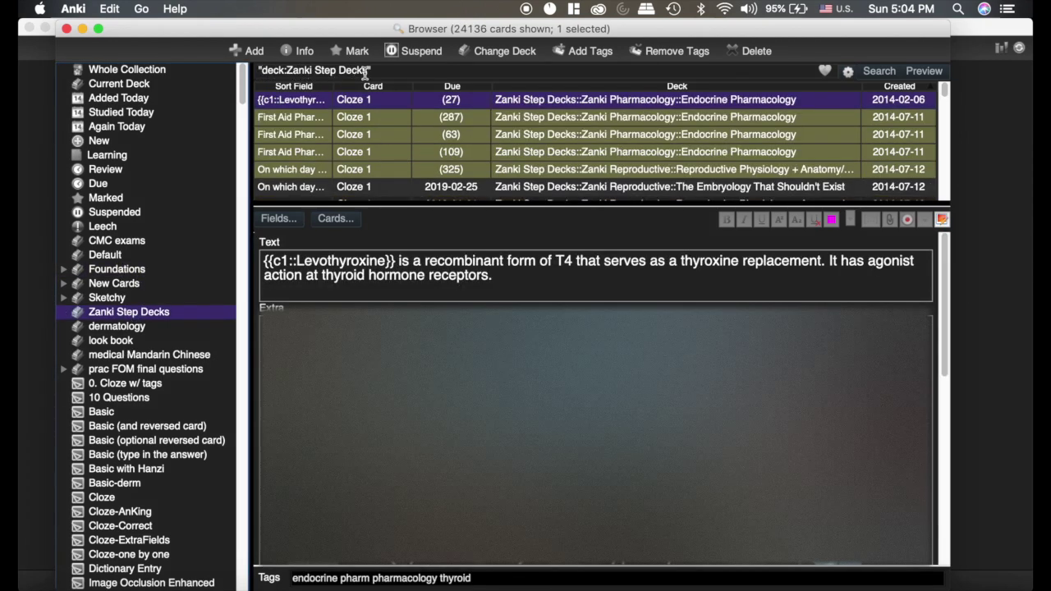
left_click(394, 72)
type("is:buried")
key("Return")
scroll(349, 170, "down", 2)
scroll(349, 170, "up", 2)
Replace the query with a pasted $$Bacteria tag search and select its text
key("super+a")
type("tag:$$Bacteria*")
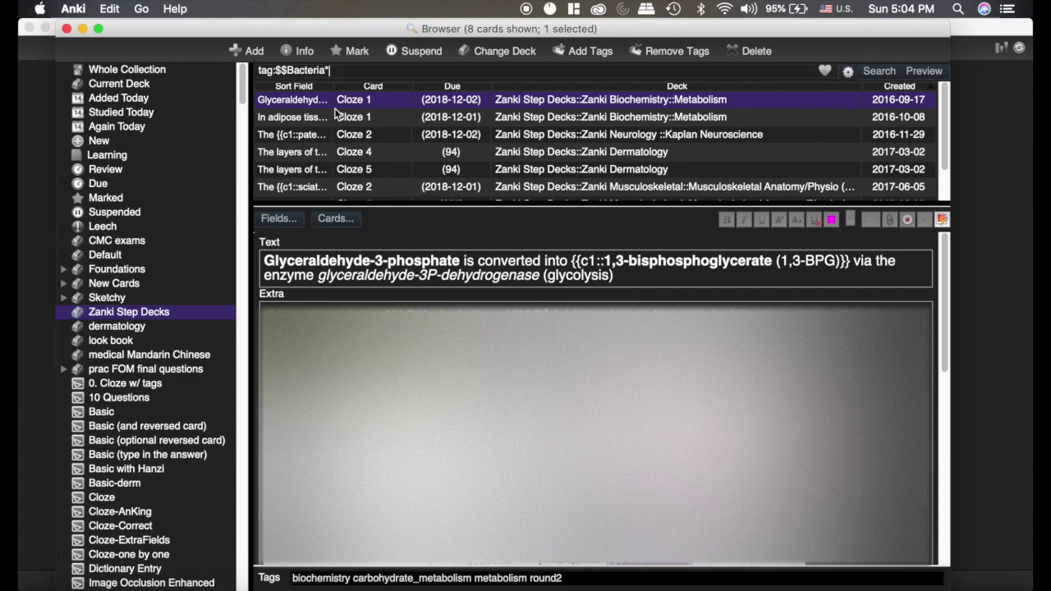
left_click_drag(347, 71, 195, 68)
Clear the search and list all cards under the !Anatomy tag, expanding its subtags
key("BackSpace")
scroll(152, 211, "down", 15)
scroll(140, 206, "up", 4)
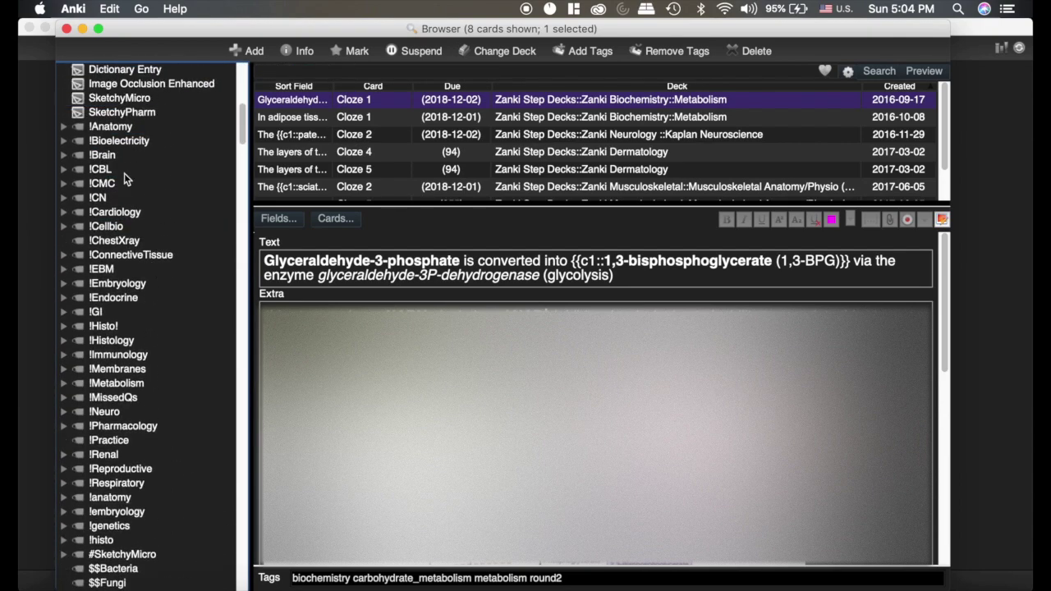
left_click(106, 130)
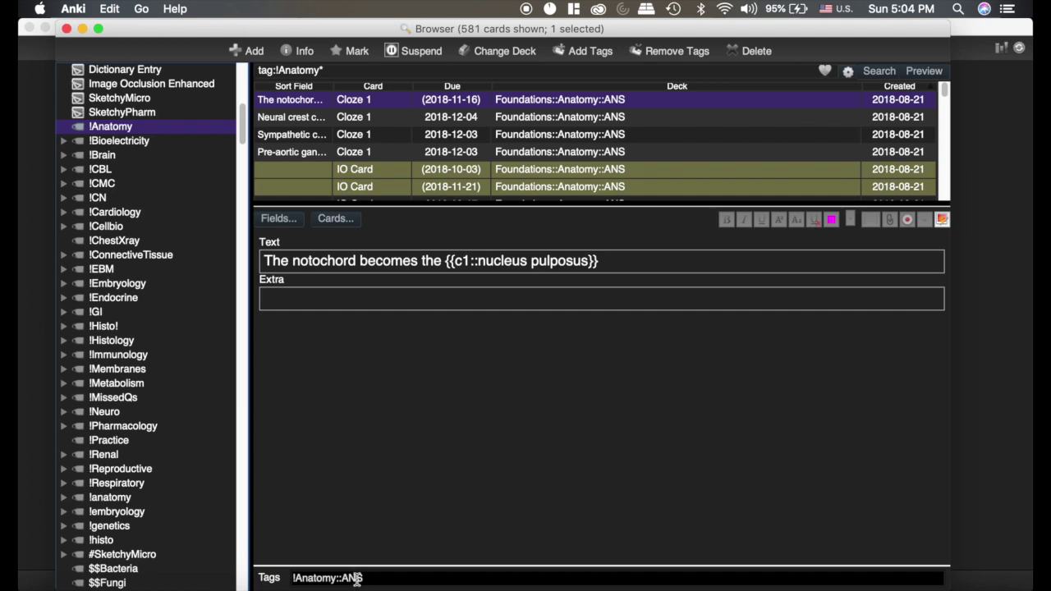
left_click(64, 128)
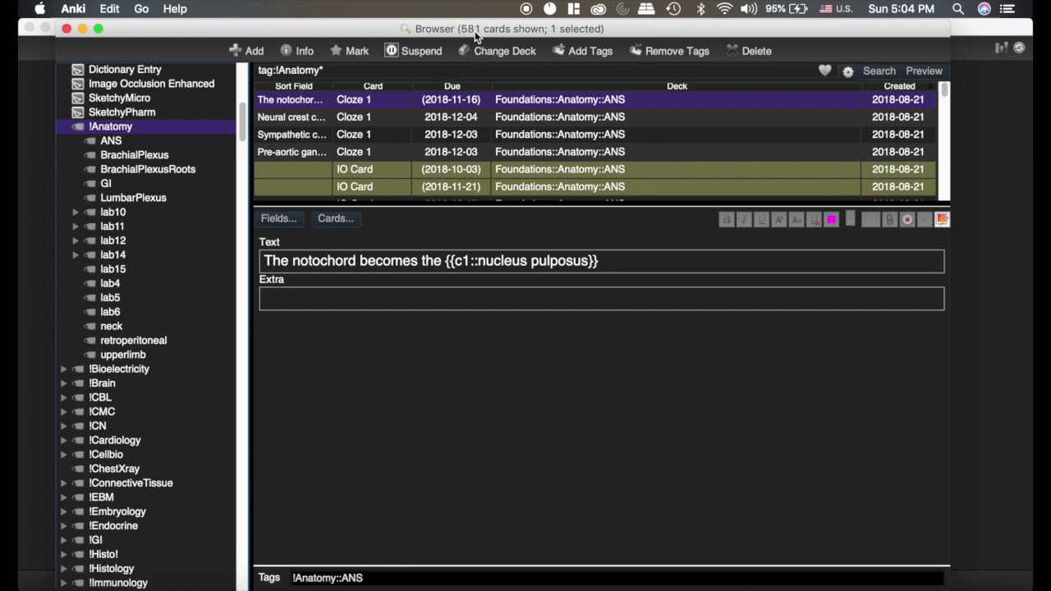
Drop the * wildcard to get the 55 !Anatomy-only cards, then restore it for 581 cards
left_click(333, 72)
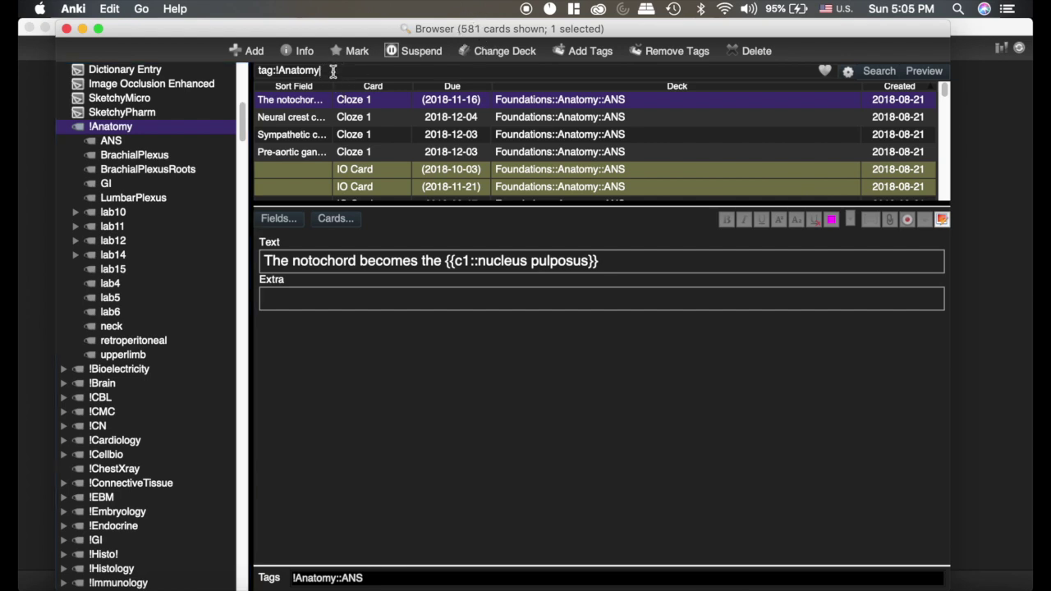
key("BackSpace")
key("Return")
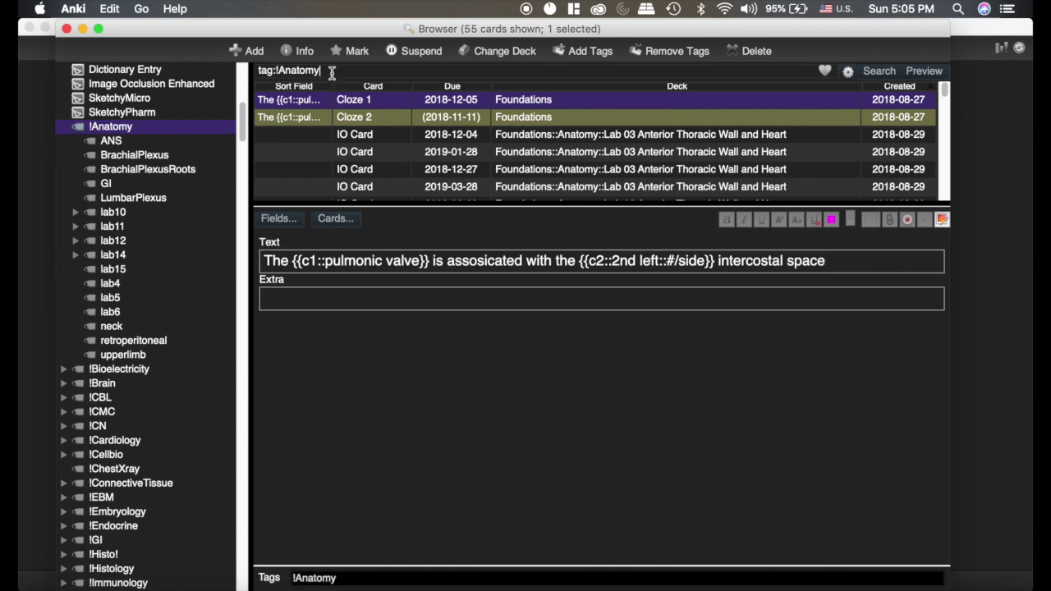
type("*")
key("Return")
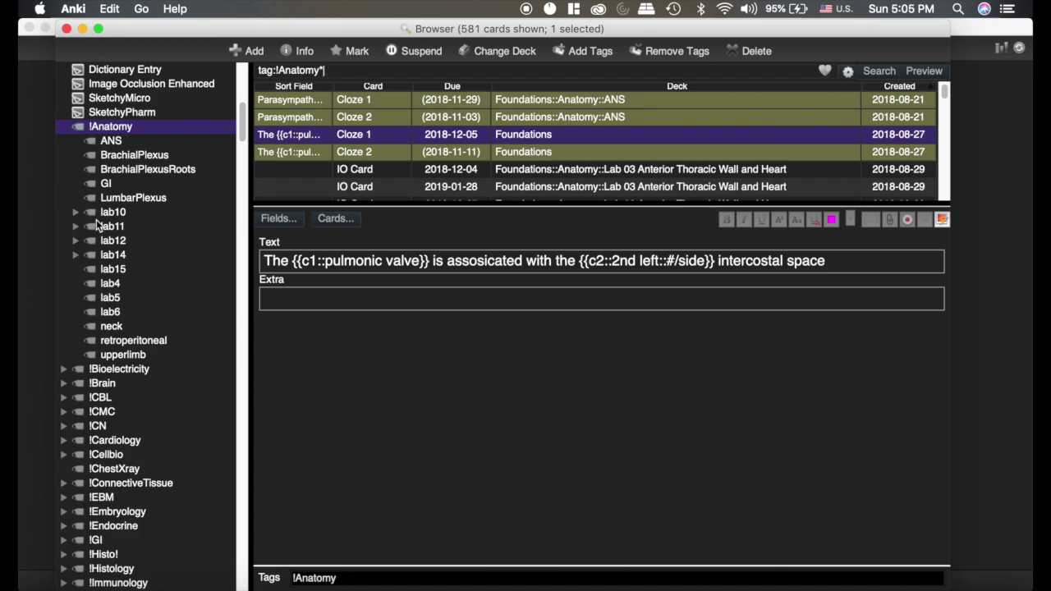
scroll(101, 225, "up", 10)
Change the Added Today search from added:1 to added:7, listing 155 cards
left_click(142, 100)
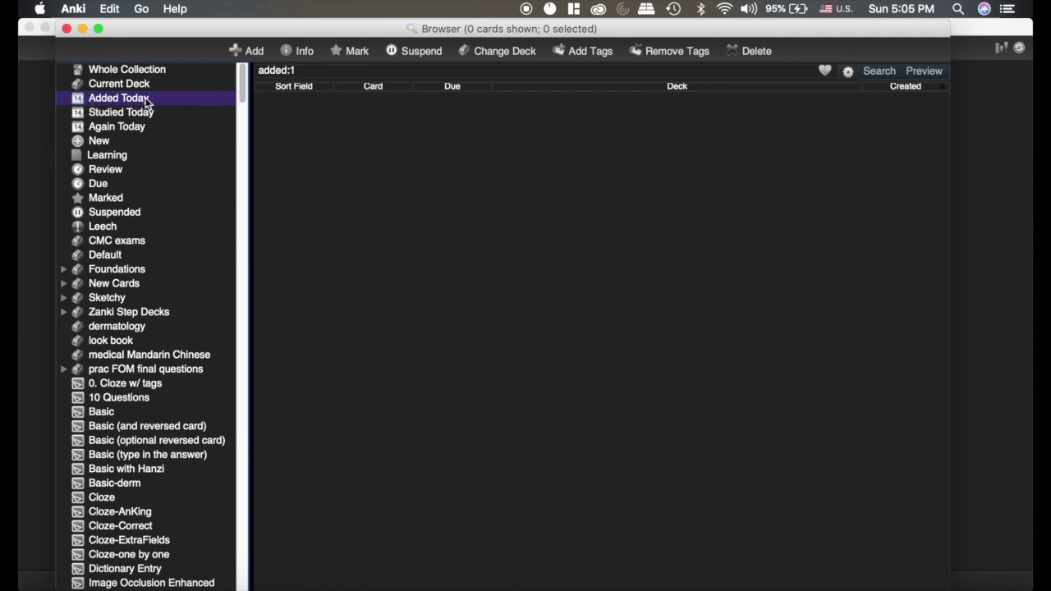
left_click(304, 70)
key("BackSpace")
type("7")
key("Return")
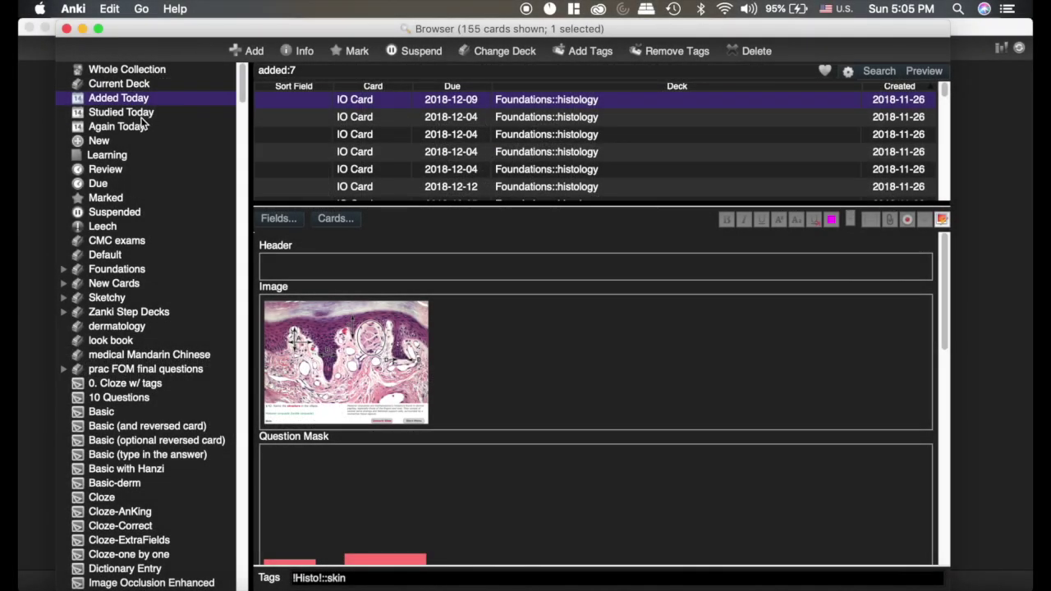
List the cards studied today, then run the 7-day reviewed search
left_click(142, 119)
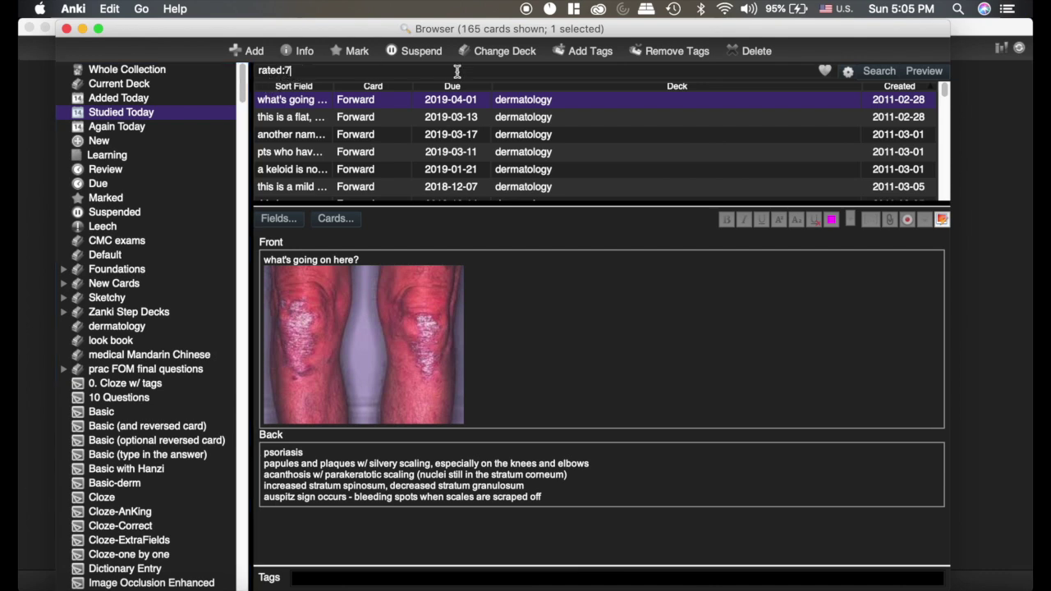
key("Return")
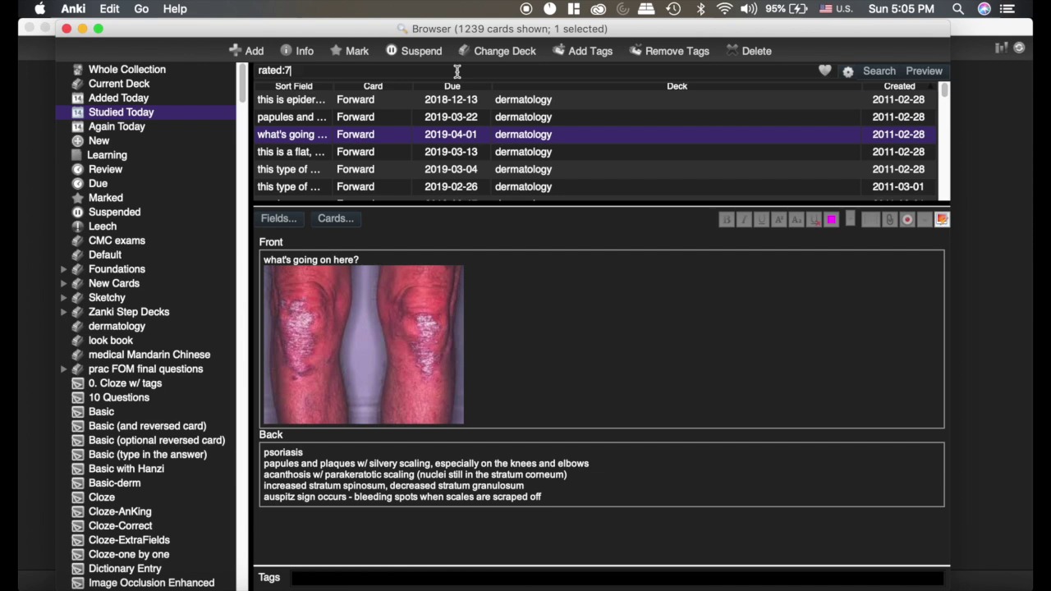
scroll(382, 154, "down", 3)
scroll(384, 153, "up", 5)
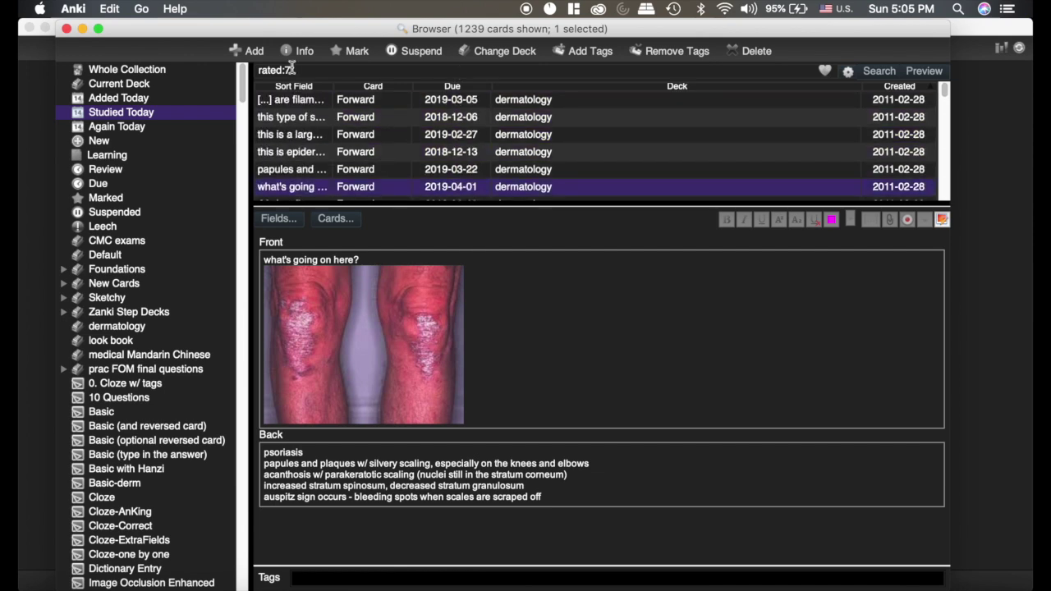
Change the Again Today search rated:1:1 to rated:7:1 to show a week of Again answers
left_click(102, 130)
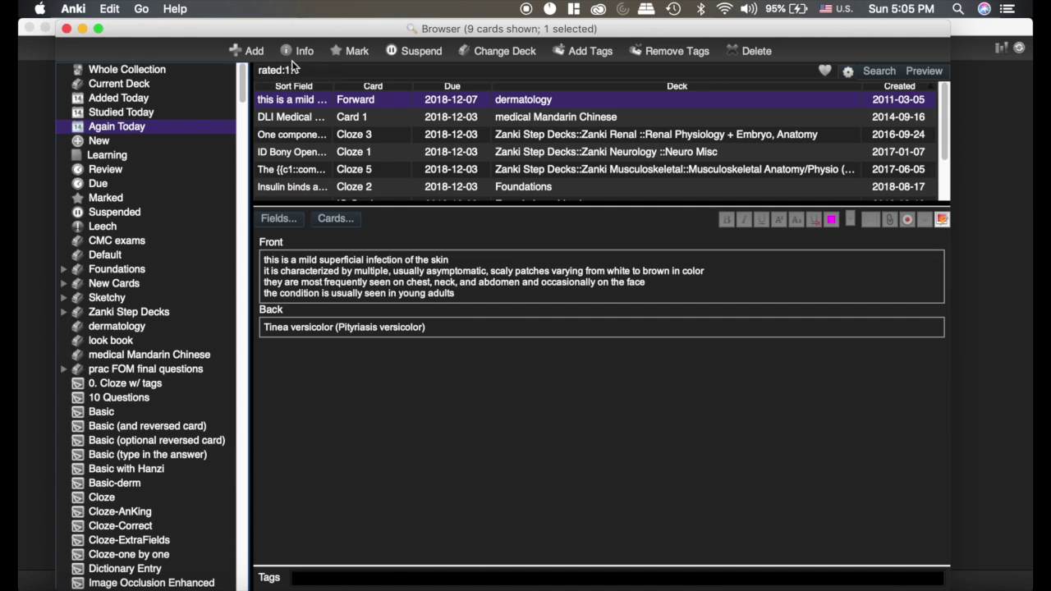
left_click(344, 70)
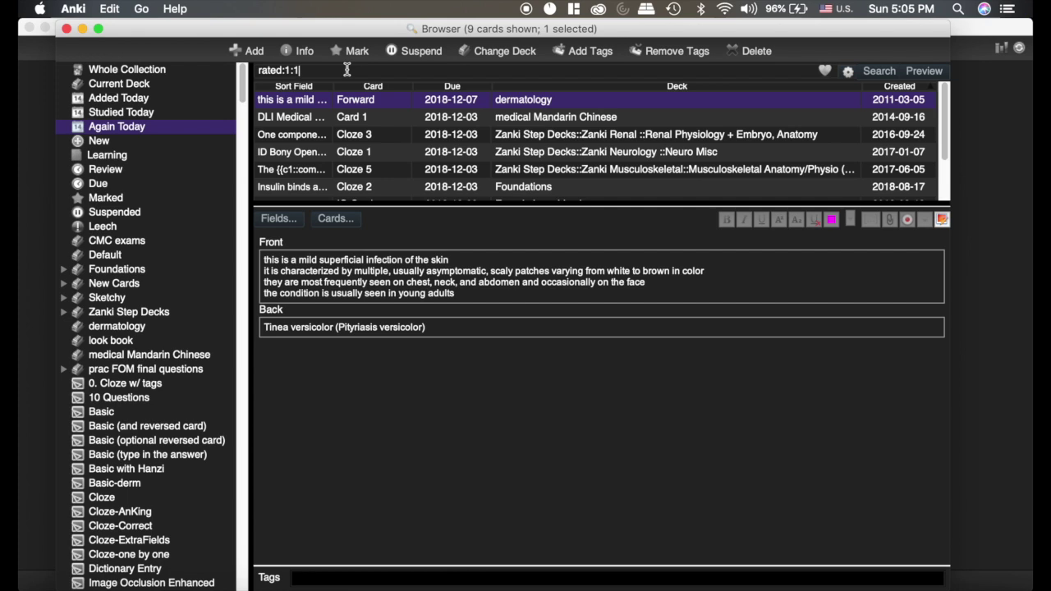
key("Left")
key("Left")
key("BackSpace")
type("7")
key("Return")
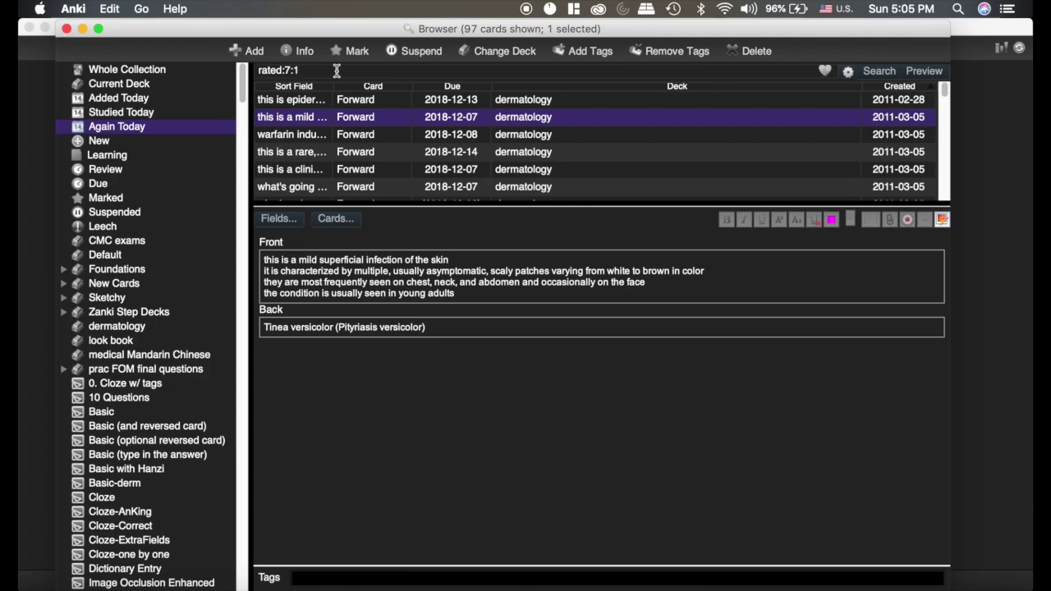
Run rated:7:2 and rated:7:4, then narrow to rated:1:4 for 3 cards answered Easy today
key("Return")
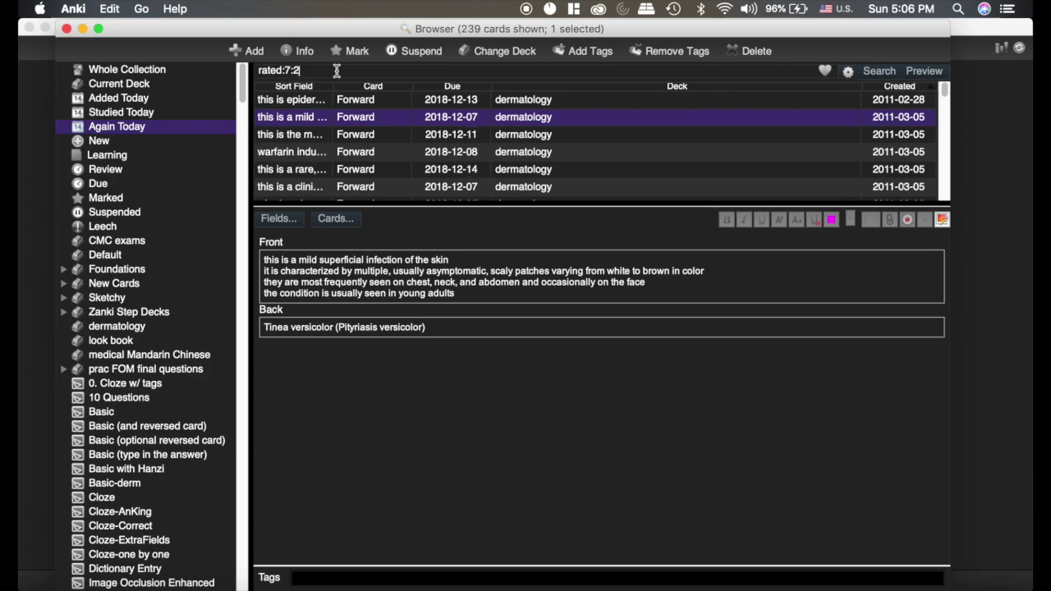
type("4")
key("Return")
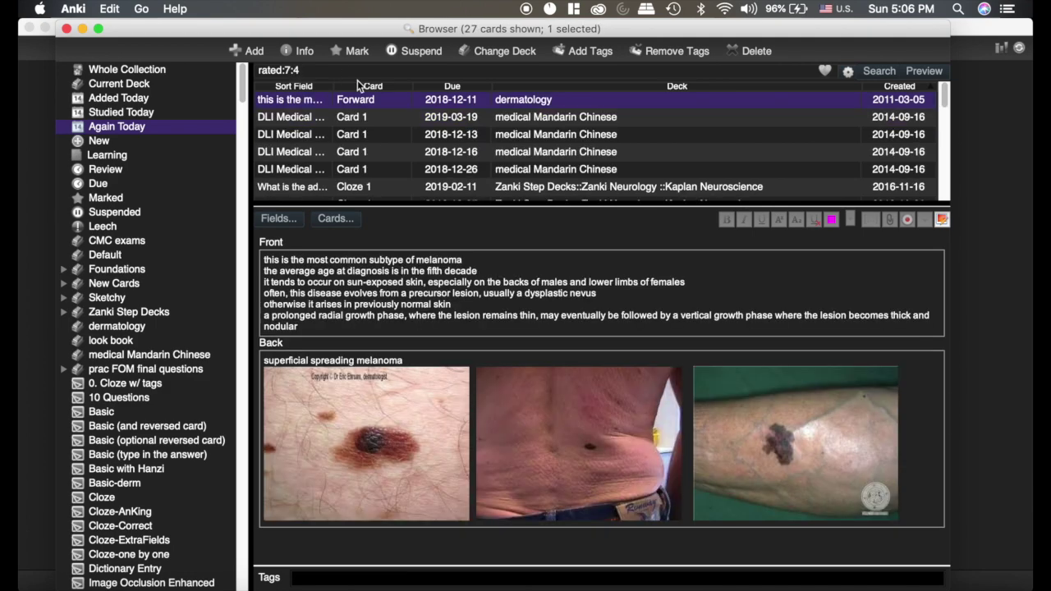
left_click(289, 70)
key("BackSpace")
type("1")
key("Return")
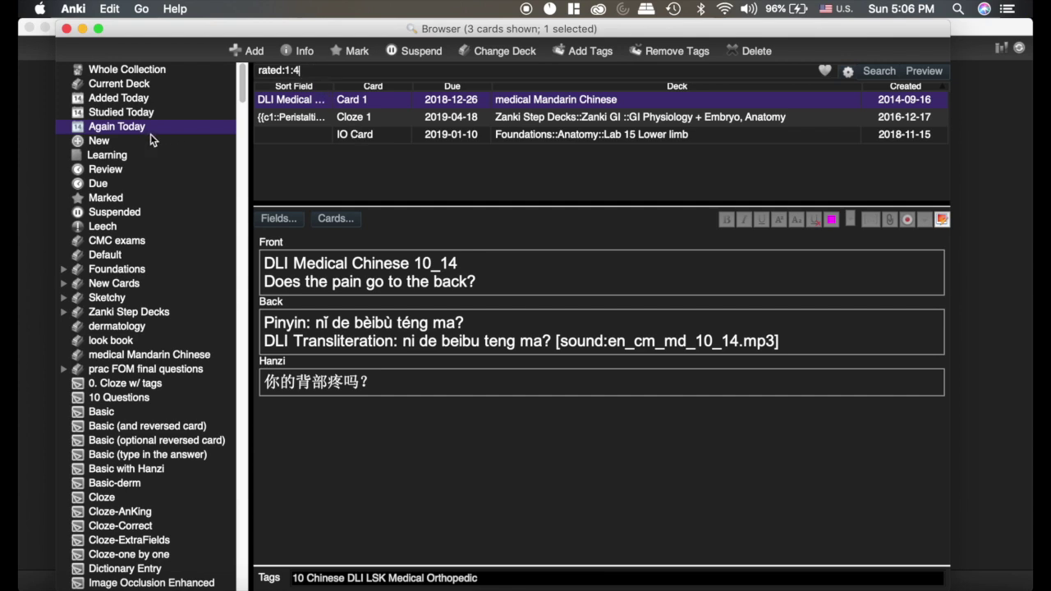
List all new cards, then replace the search with is:buried to find 10 buried cards
left_click(99, 140)
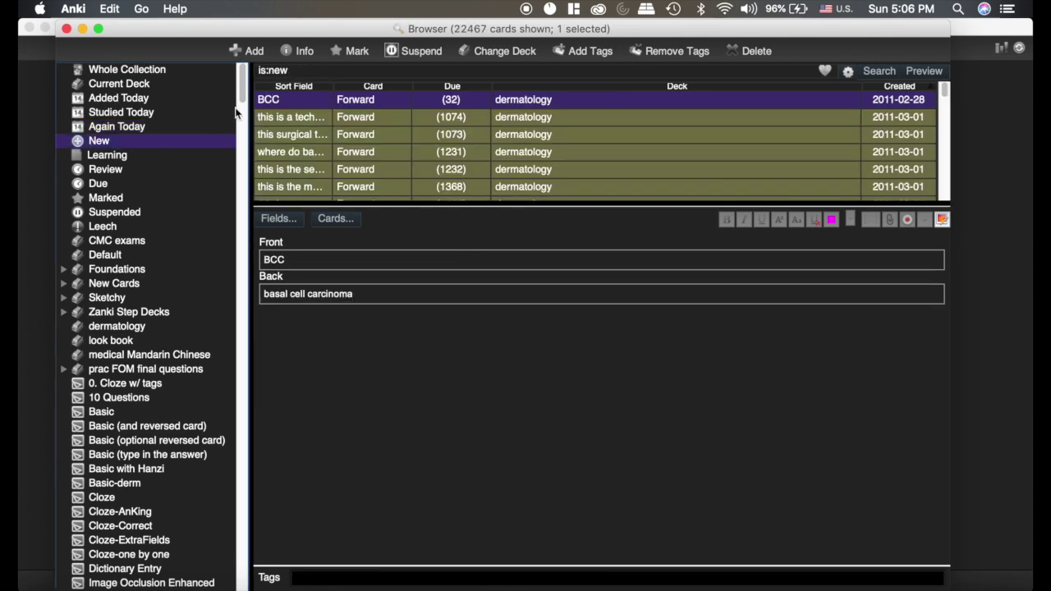
double_click(300, 72)
type("is")
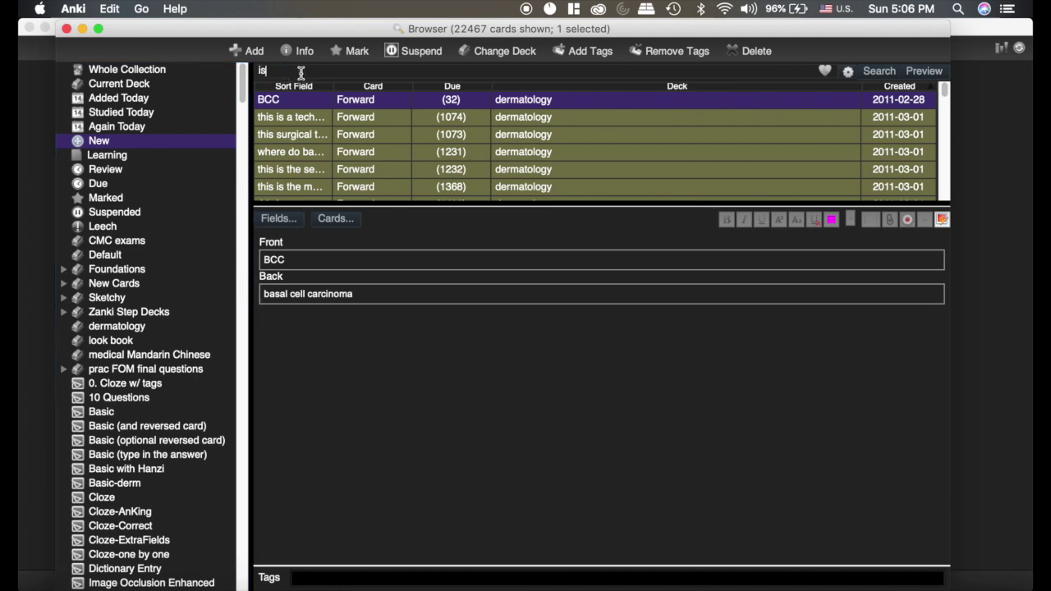
type(":buried")
key("Return")
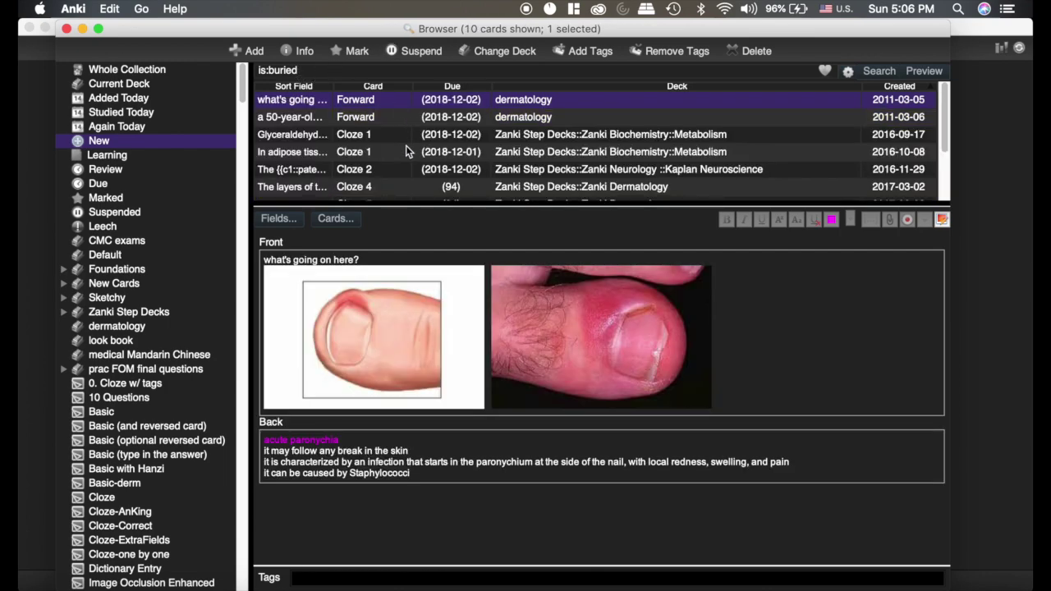
scroll(405, 148, "down", 4)
scroll(405, 145, "up", 4)
Search the New Cards deck with is:new appended
left_click(64, 284)
left_click(135, 289)
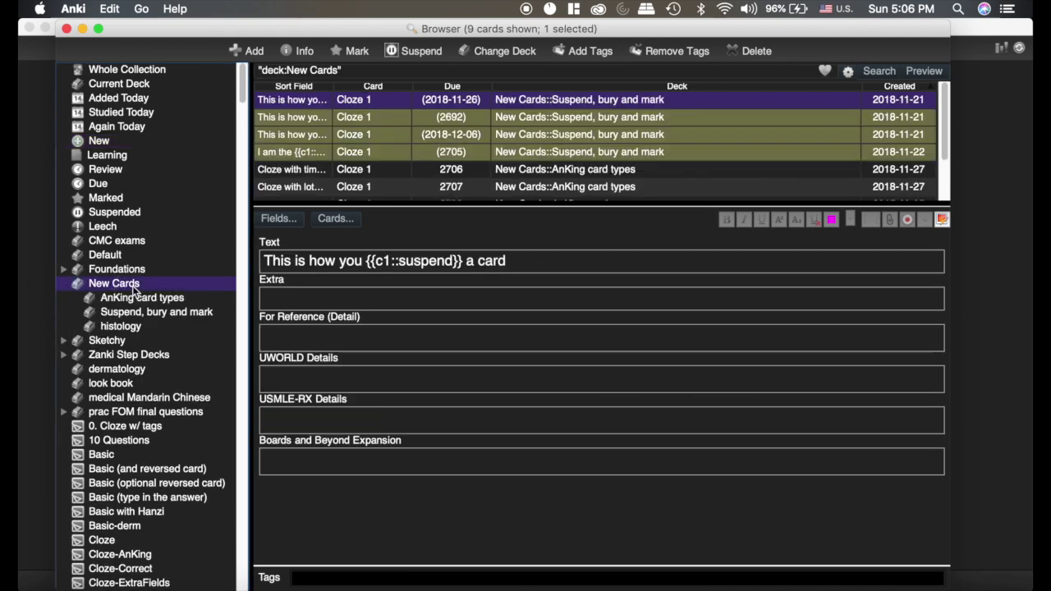
left_click(363, 71)
type("is:new")
key("Return")
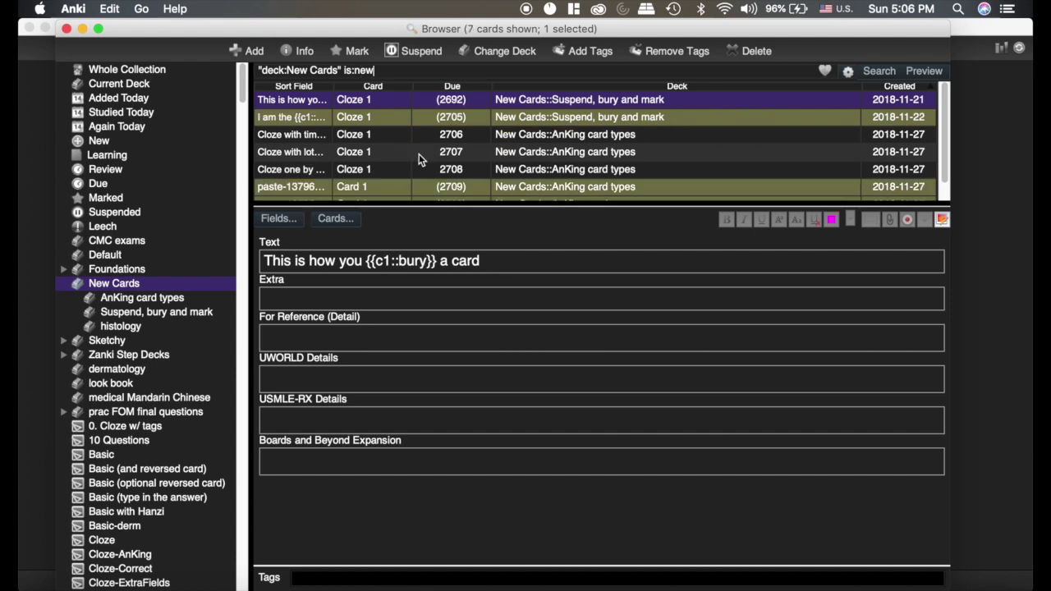
scroll(420, 158, "down", 1)
scroll(420, 158, "up", 1)
scroll(379, 176, "down", 1)
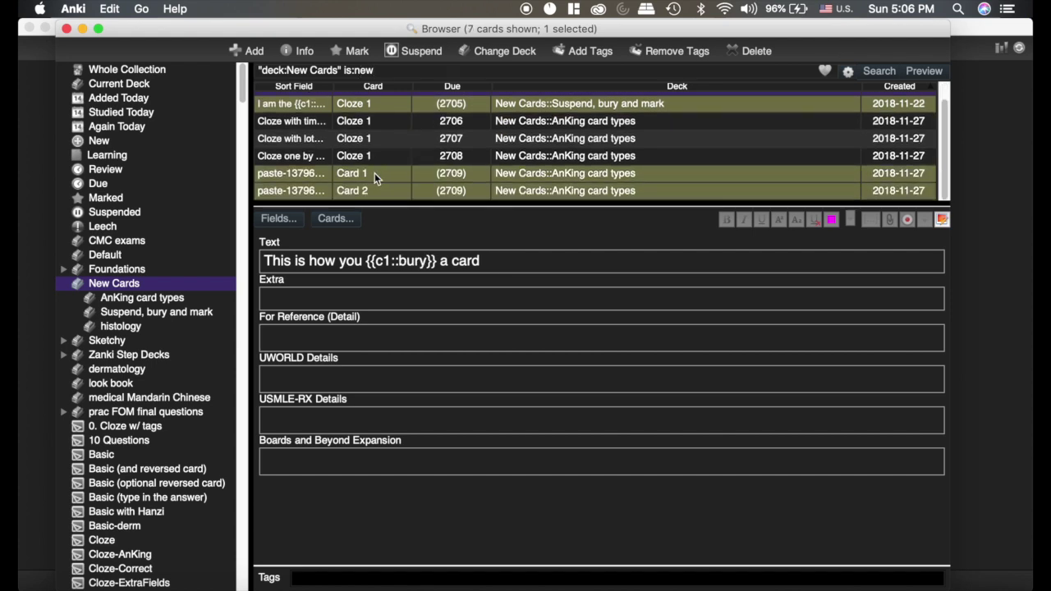
Search the Zanki Step Decks cards with is:new appended
left_click(124, 354)
left_click(409, 72)
type("is:new")
key("Return")
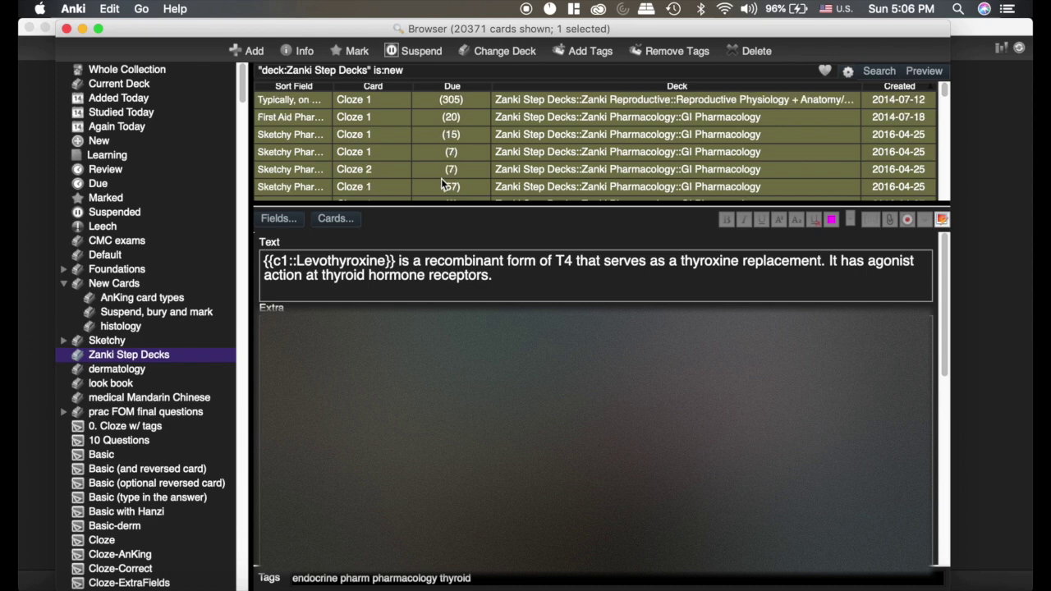
Run "deck:New Cards" is:new -is:suspended, leaving 3 AnKing card types cards
left_click(134, 312)
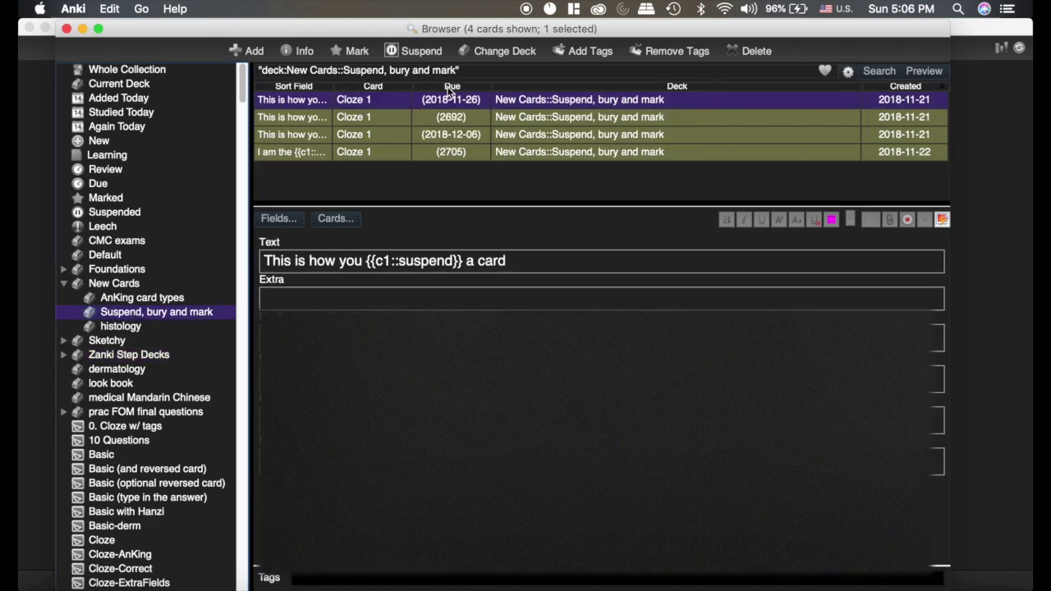
key("Up")
key("Up")
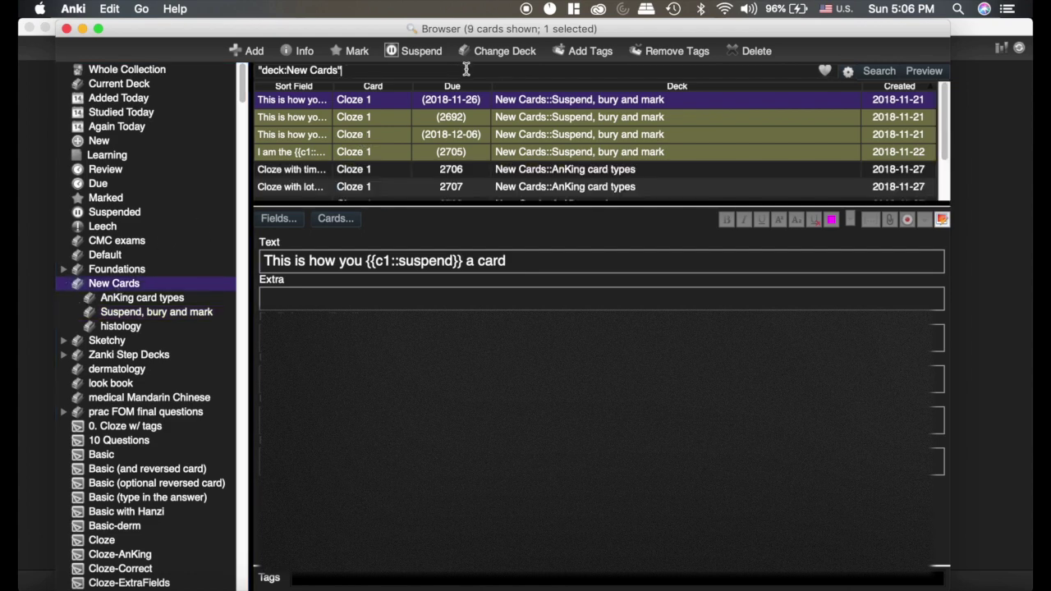
type("new -is:suspended")
key("Return")
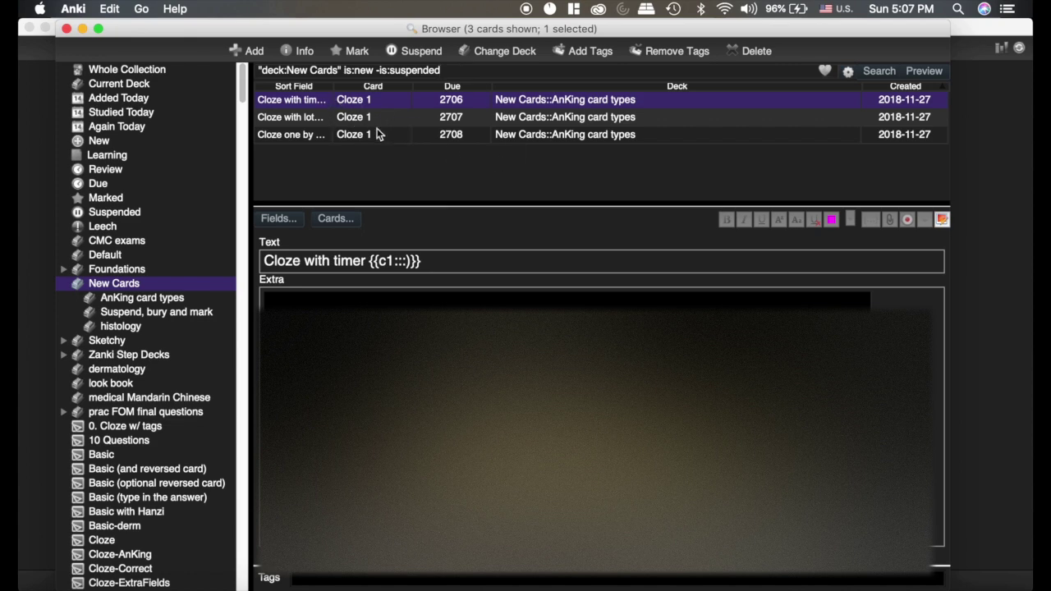
Search heart beat, then search the exact phrase "heart beat" in quotes
triple_click(461, 71)
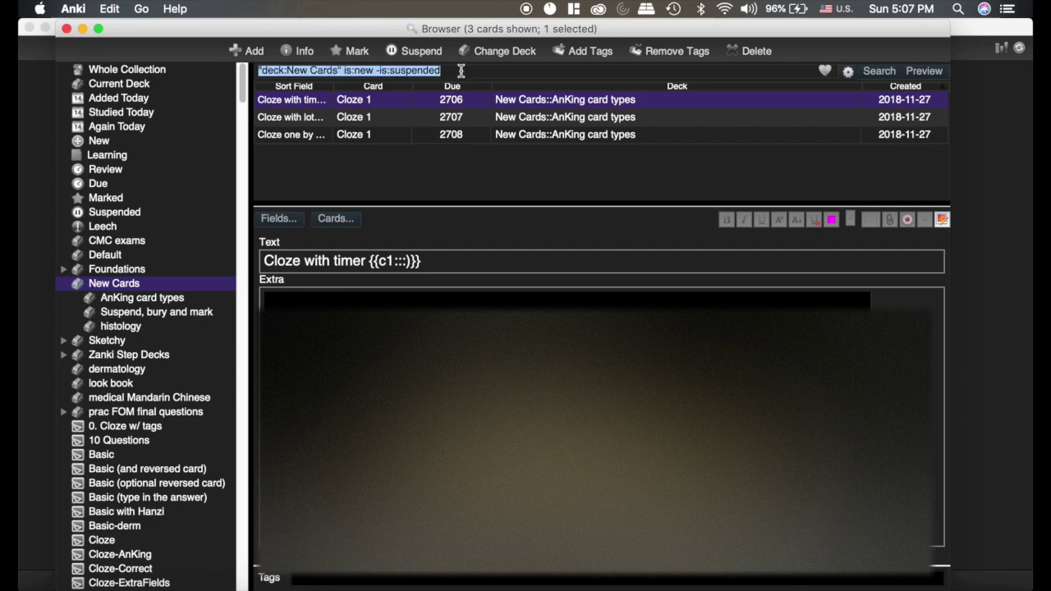
type("heart beat")
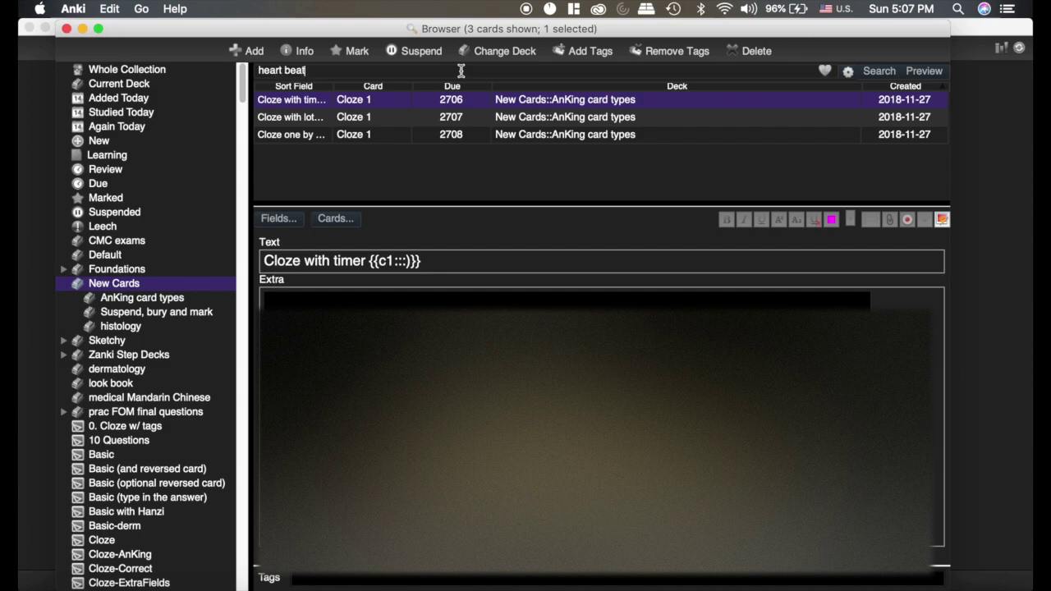
key("Return")
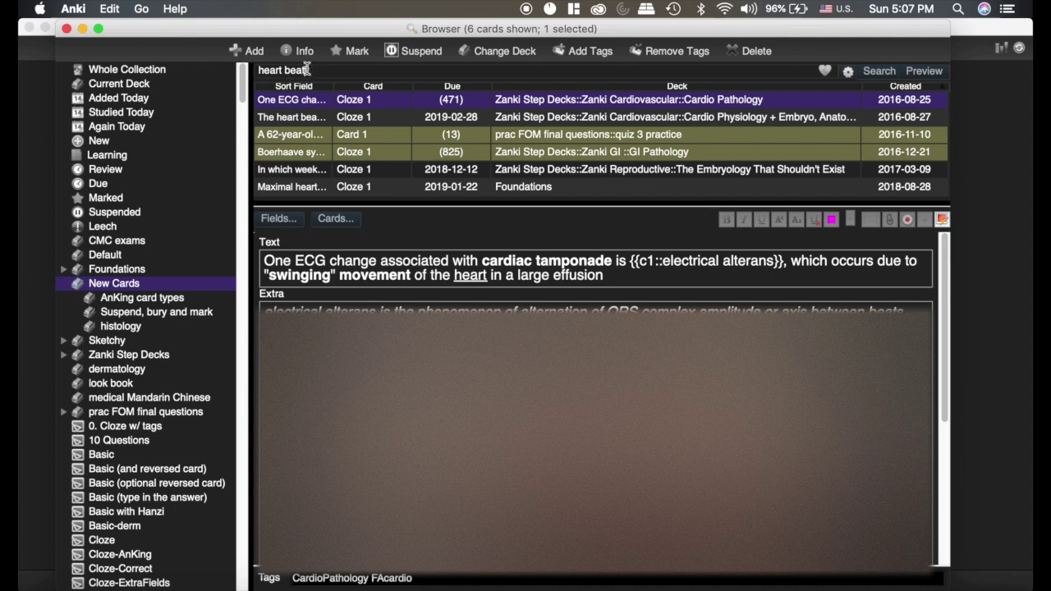
left_click(259, 69)
type("\"")
left_click(335, 71)
type("\"")
key("Return")
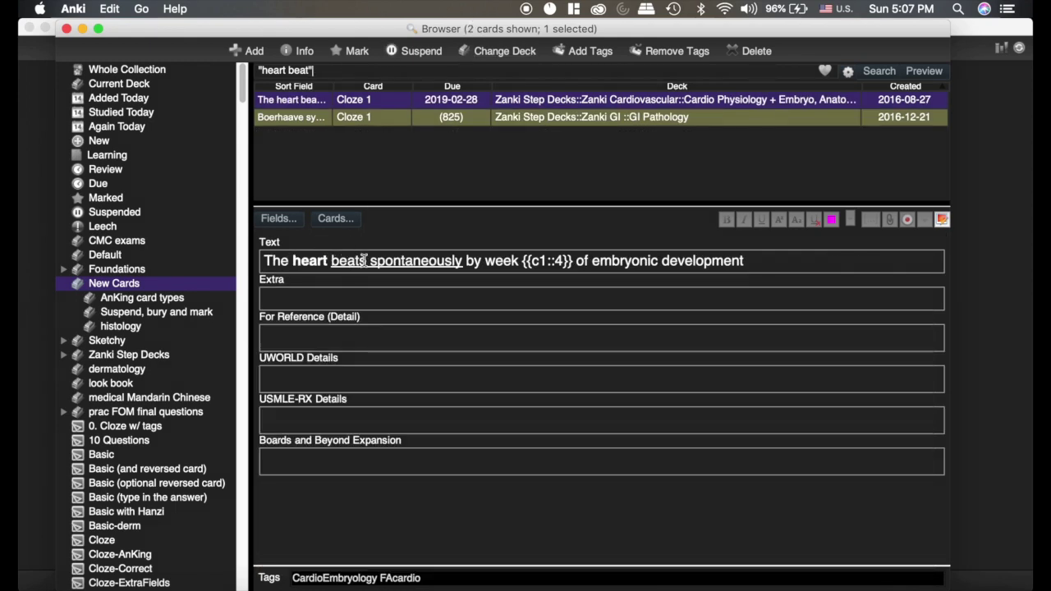
Replace the query with heart or beat, listing 582 cards
left_click_drag(333, 70, 242, 75)
type("heart or beat")
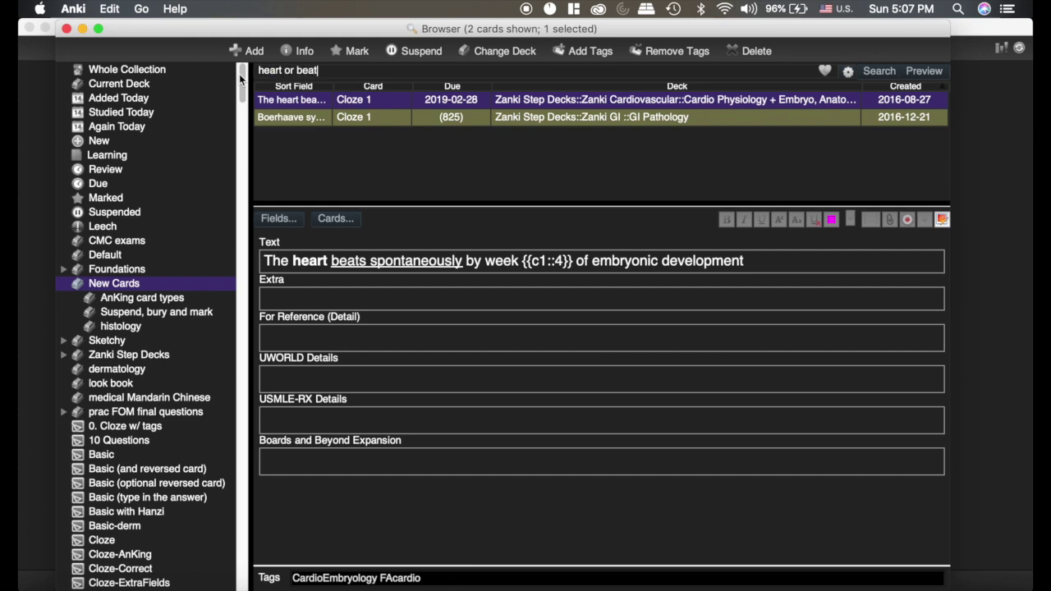
key("Return")
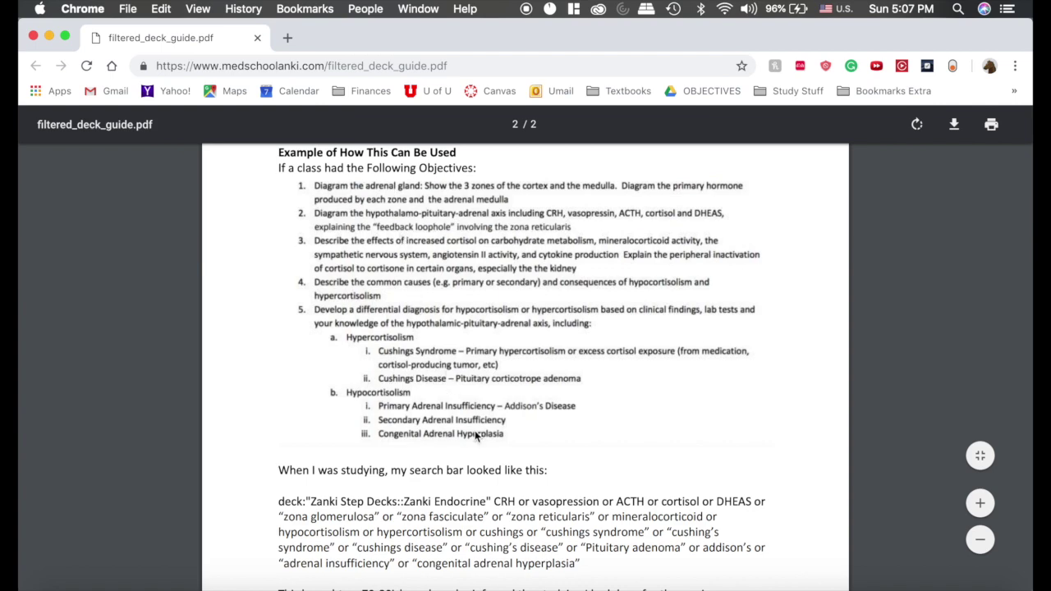
Scroll filtered_deck_guide.pdf to the example Zanki Endocrine query and its 70-80 card closing note
scroll(261, 392, "down", 1)
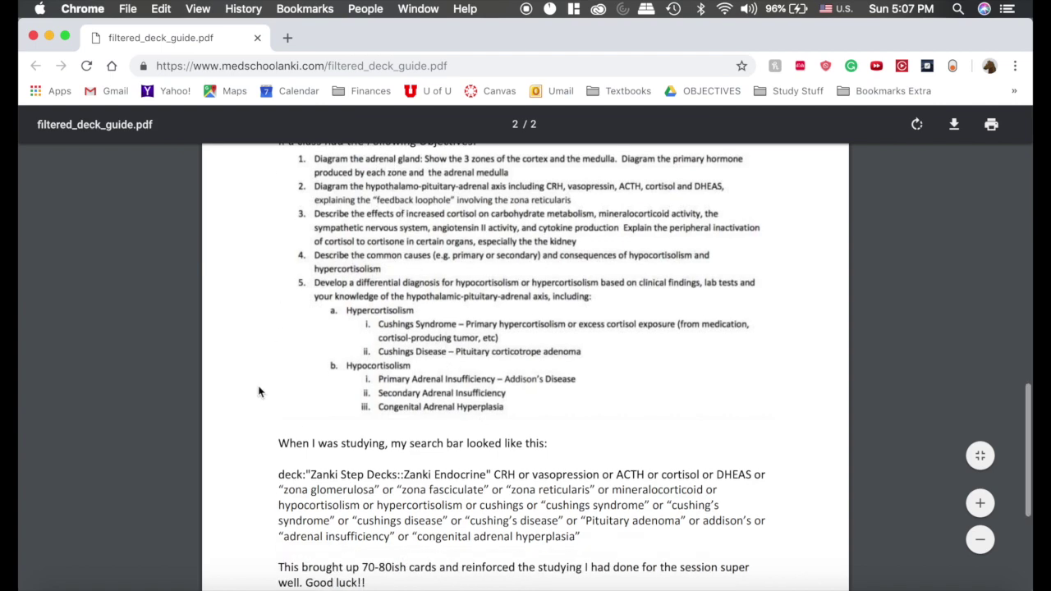
scroll(263, 391, "up", 2)
scroll(435, 430, "down", 3)
left_click_drag(283, 421, 582, 489)
left_click(614, 489)
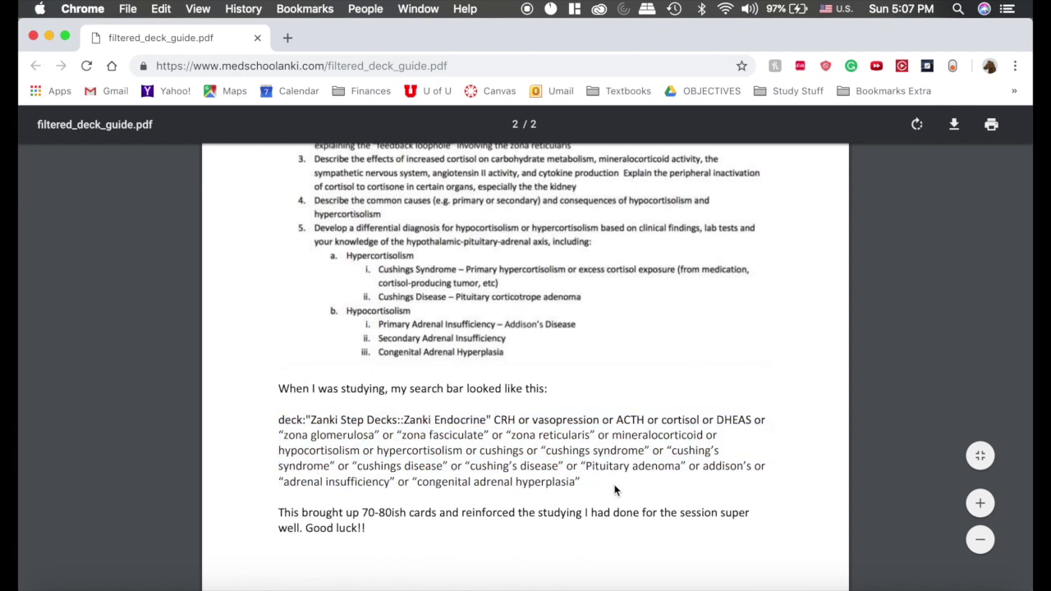